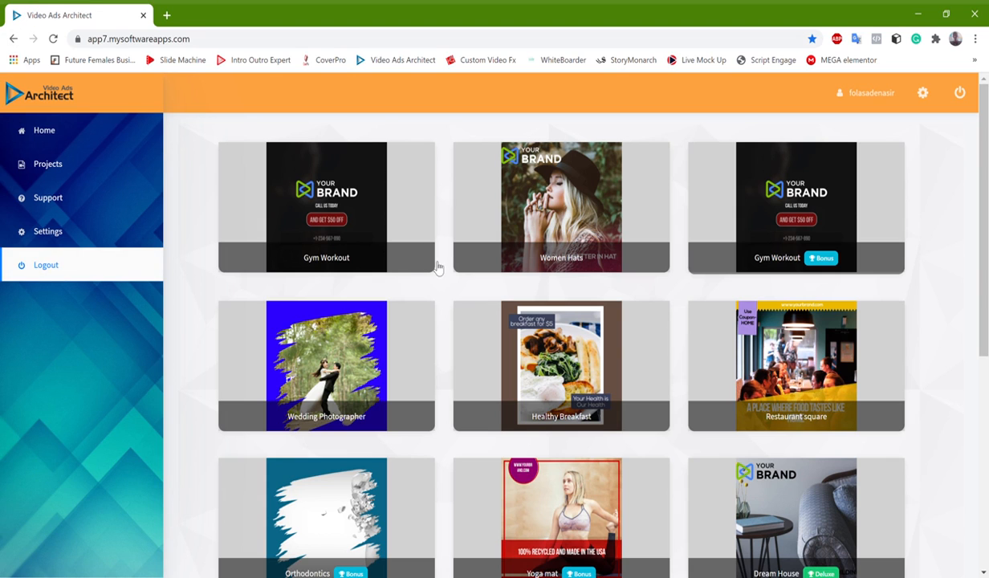
Preview the Women Hats template and create a new video from it
mouse_move(986, 201)
left_mouse_down()
mouse_move(982, 293)
mouse_move(983, 188)
left_mouse_up()
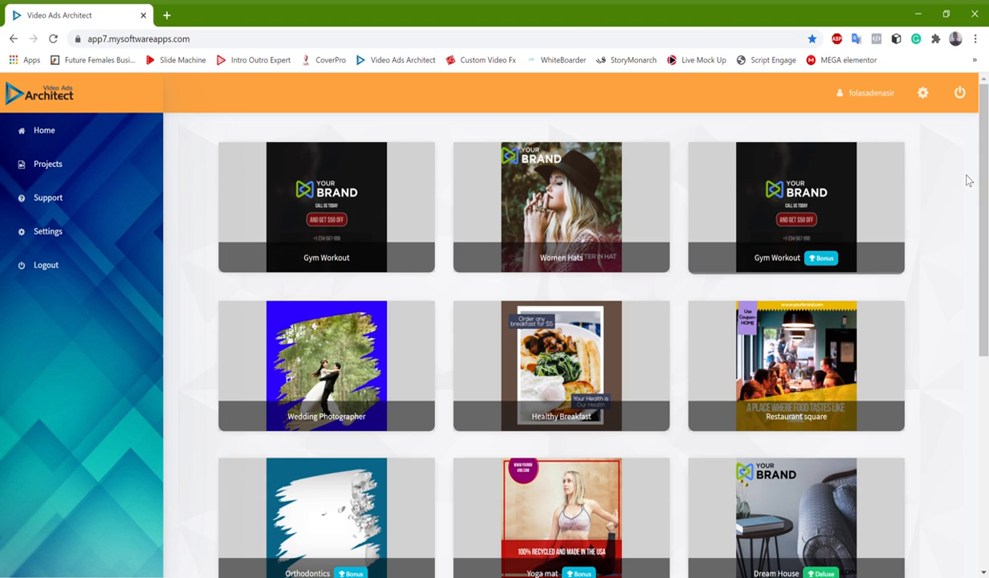
left_click_drag(988, 163, 983, 133)
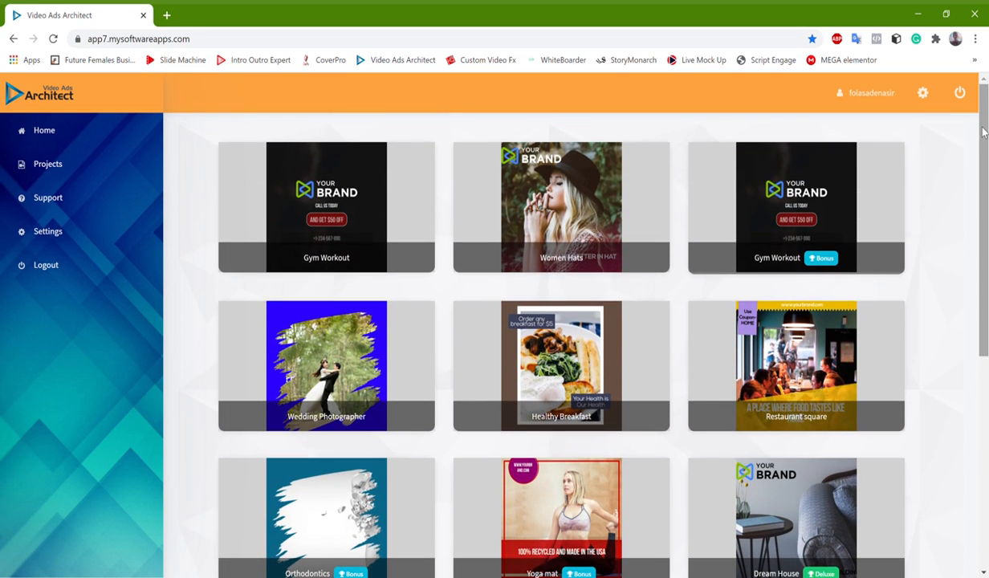
left_click(562, 233)
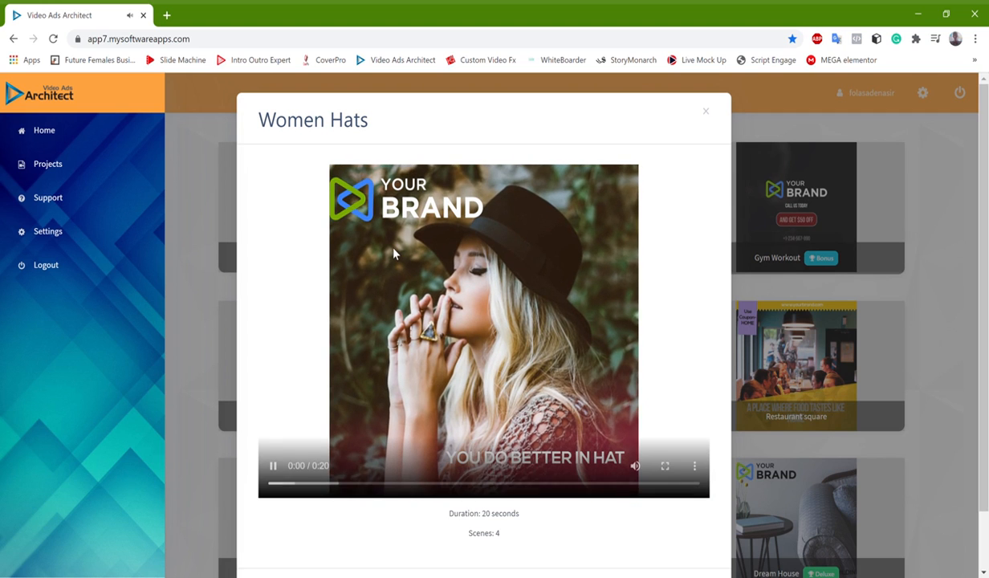
left_click(273, 466)
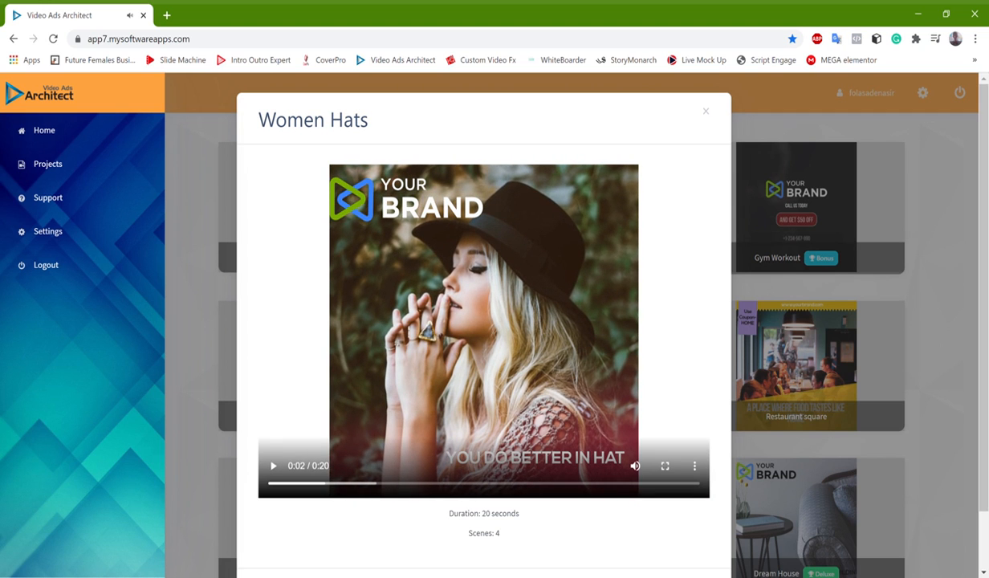
scroll(484, 321, "down", 1)
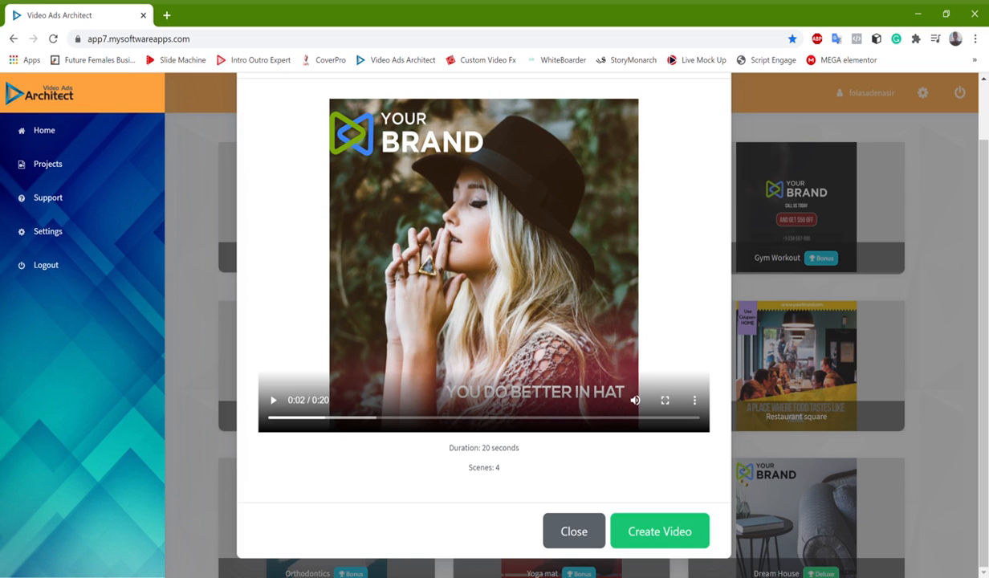
left_click(660, 532)
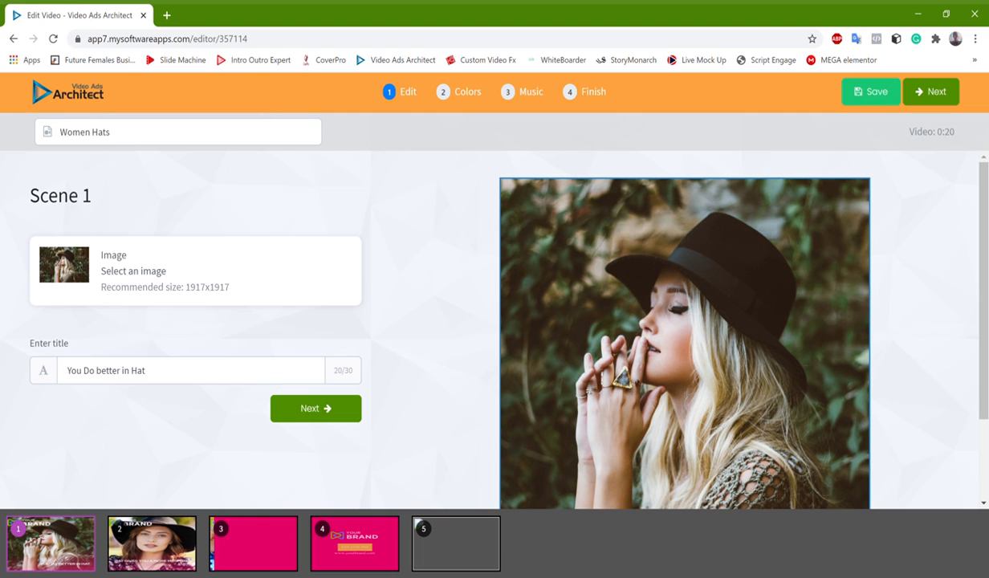
Upload 732bbbebdfeccf33031279a1_1920.jpg to the library and choose it uncropped as the Scene 1 image
left_click(133, 271)
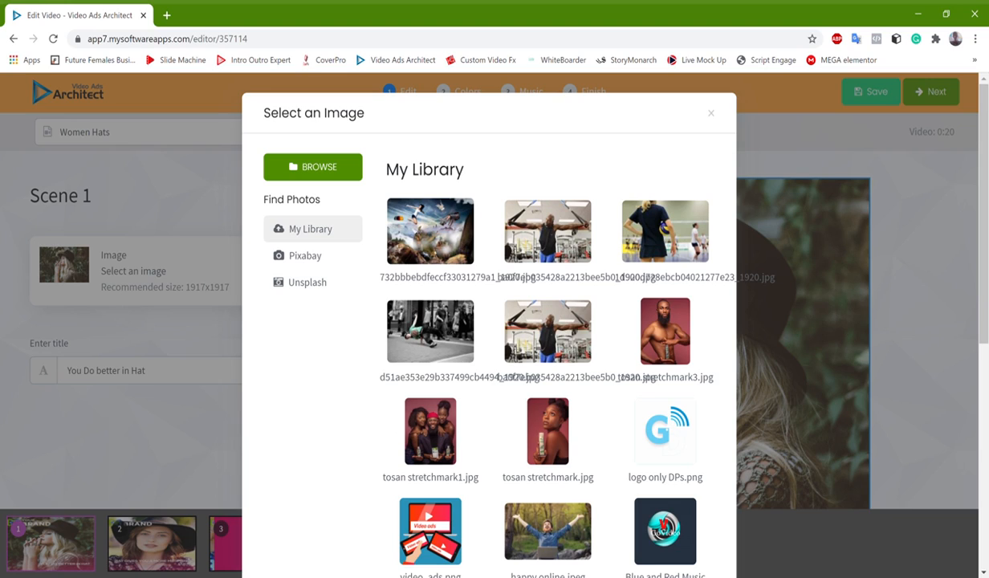
left_click(313, 167)
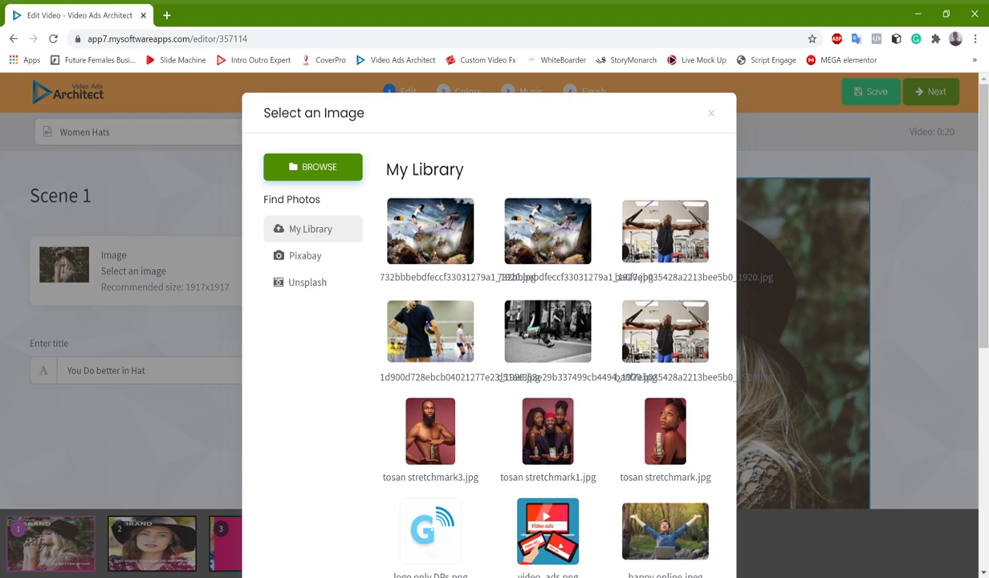
left_click(430, 231)
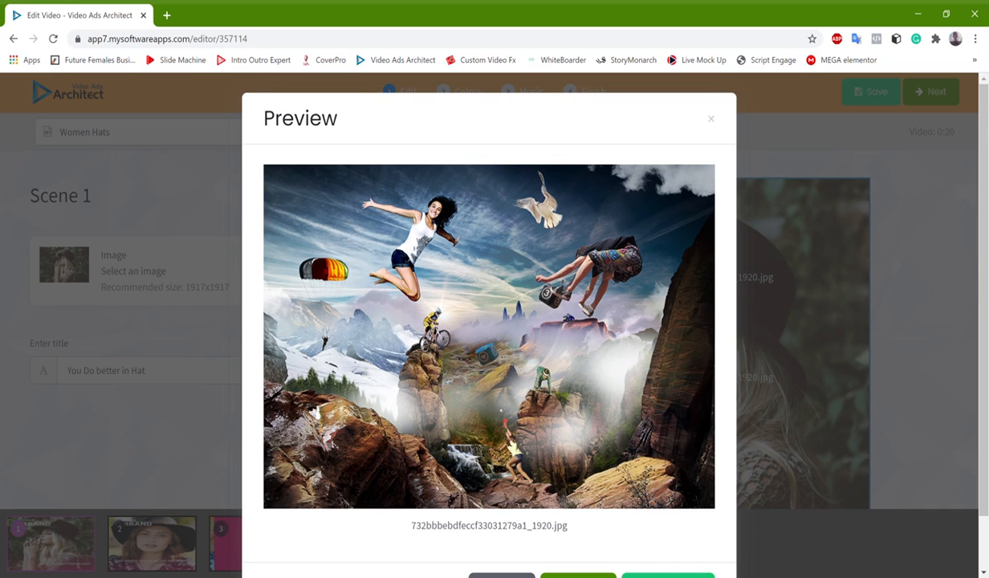
left_click(711, 119)
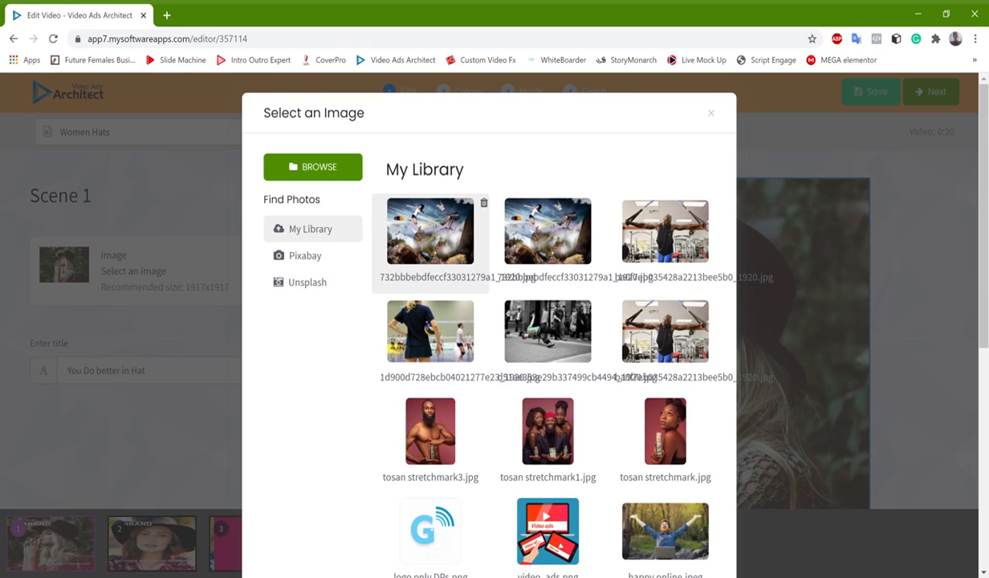
left_click(429, 232)
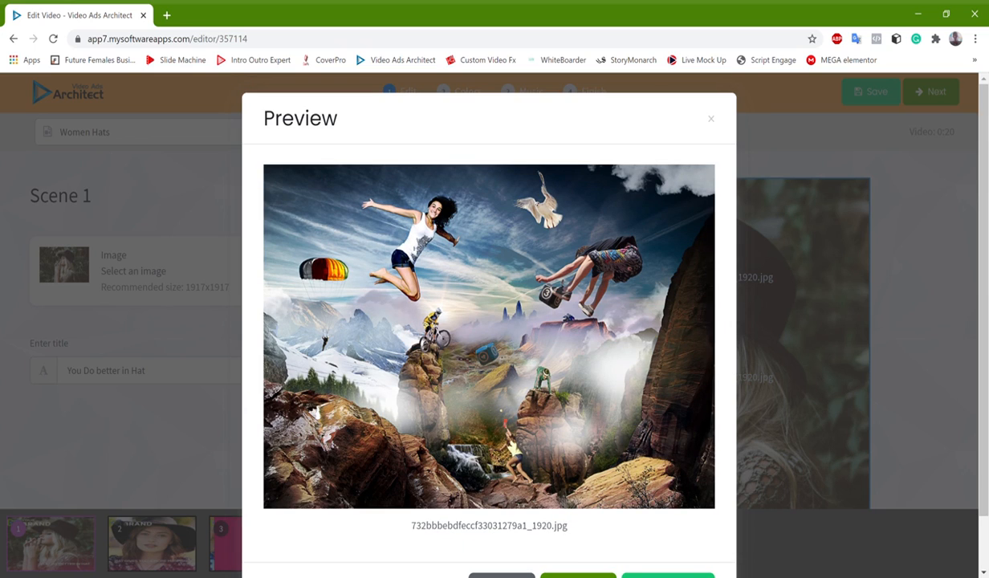
scroll(489, 321, "down", 1)
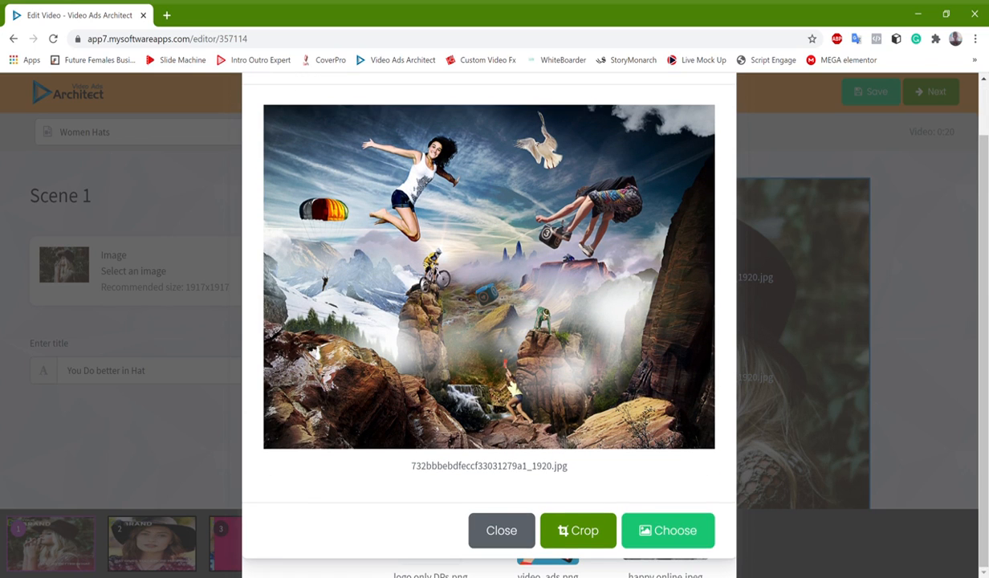
left_click(667, 529)
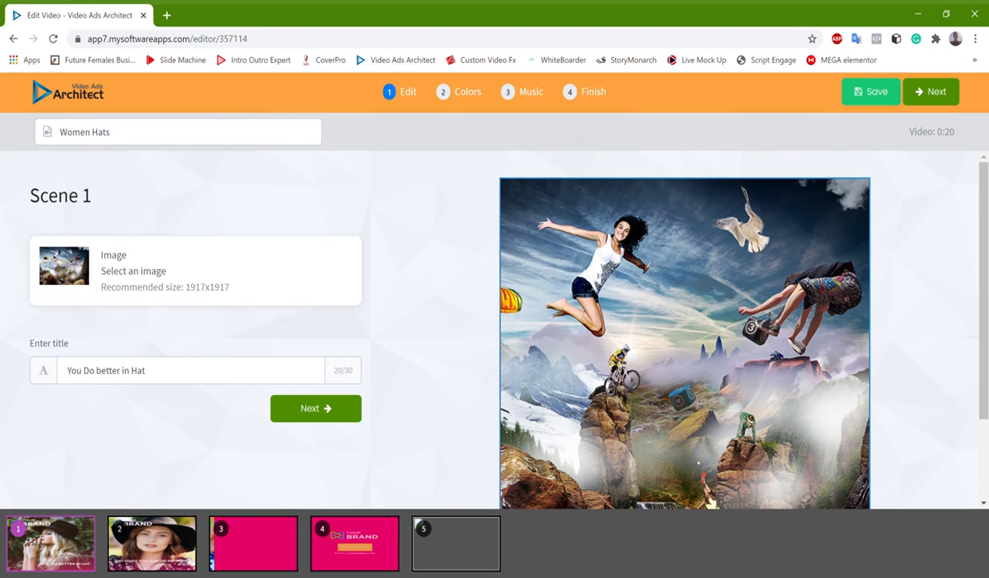
Check Scene 1's new image, image picker and title field, and advance to Scene 2
scroll(674, 337, "down", 2)
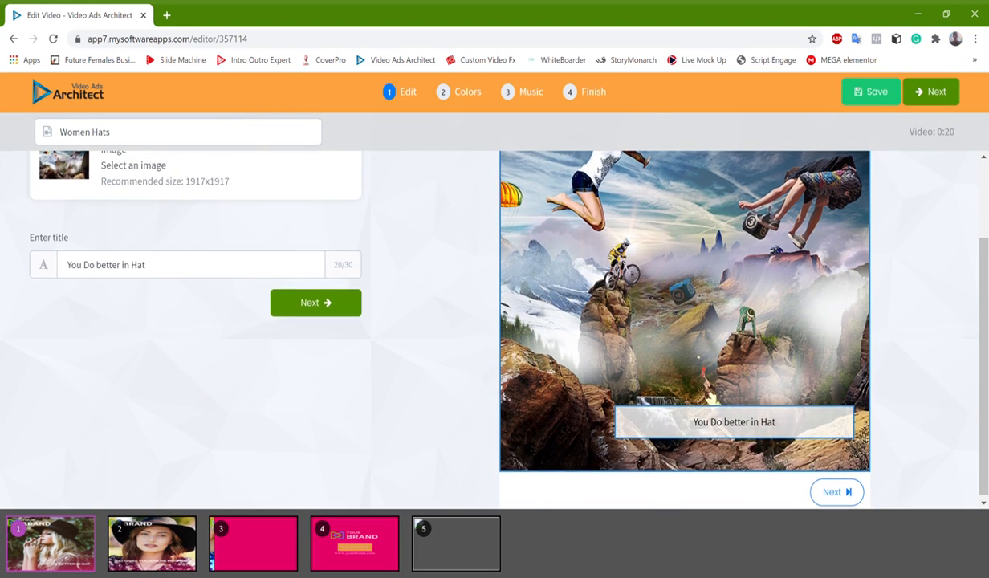
scroll(674, 337, "up", 1)
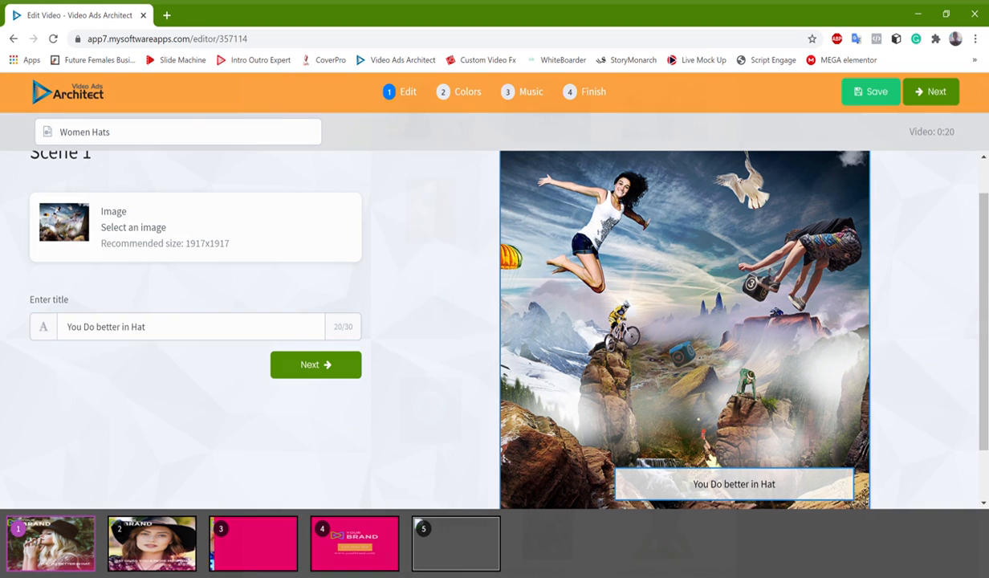
left_click(134, 227)
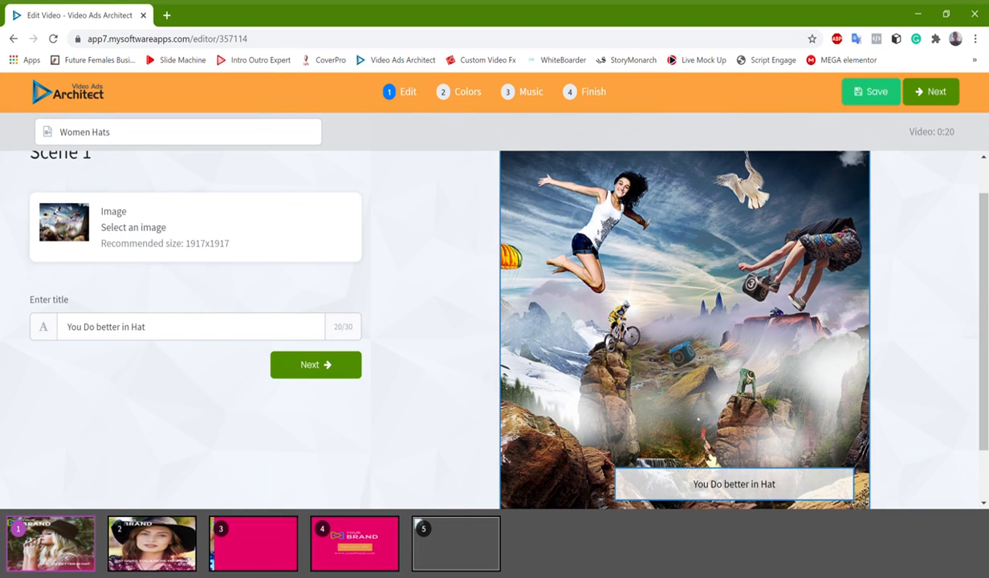
left_click(146, 327)
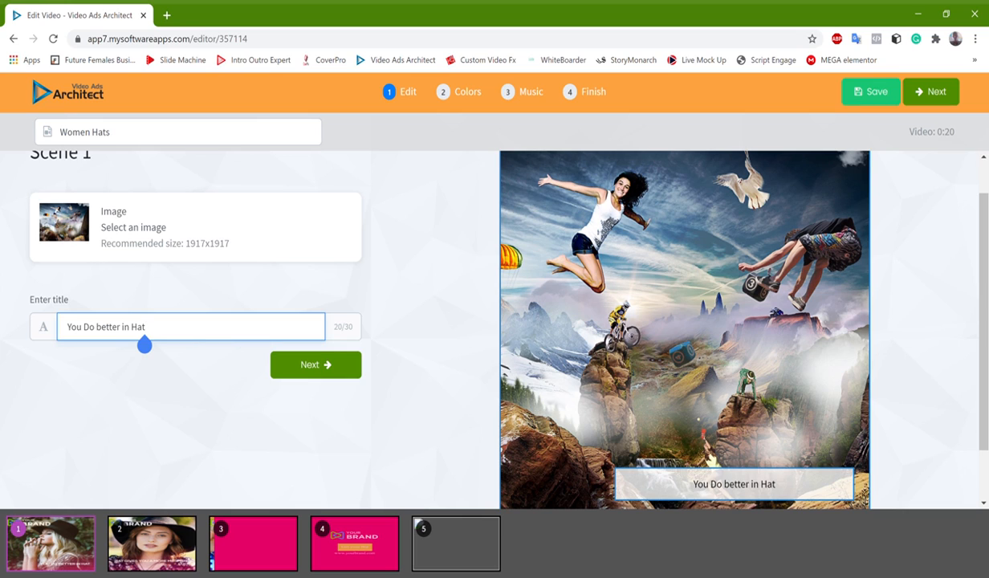
left_click(315, 364)
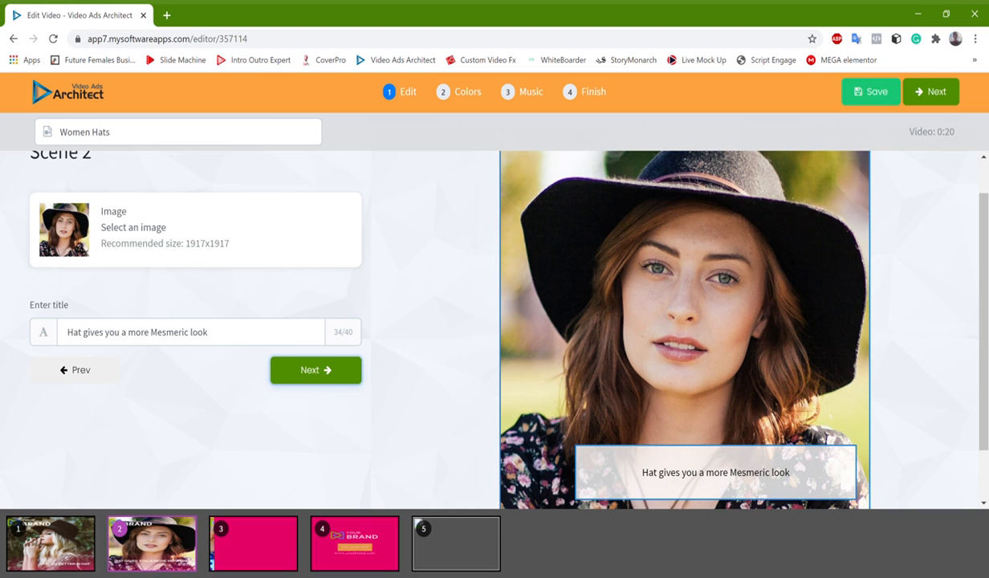
Go through Scenes 2 and 3, keeping their template images and titles, and advance to Scene 4
left_click(315, 370)
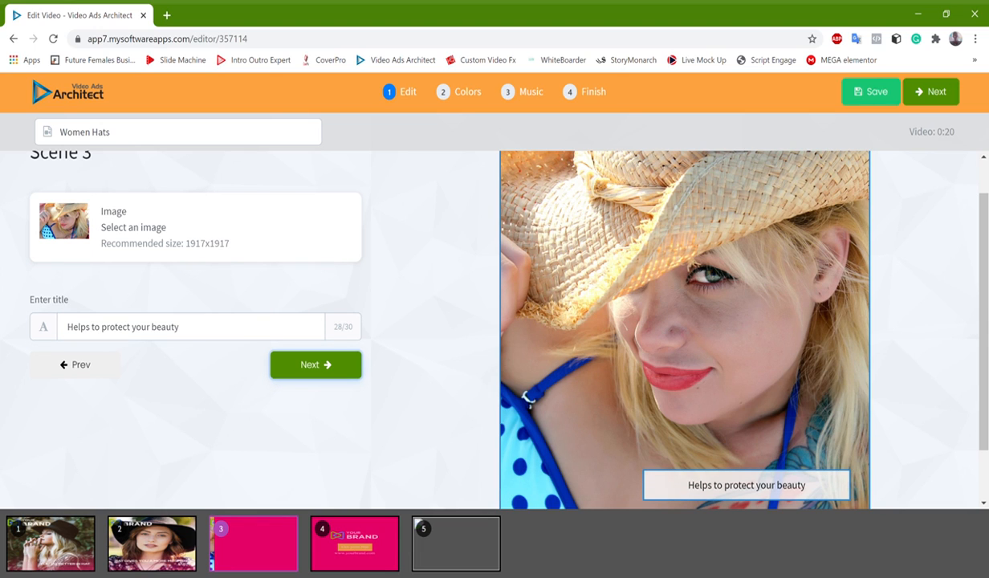
scroll(685, 329, "down", 2)
scroll(685, 329, "up", 1)
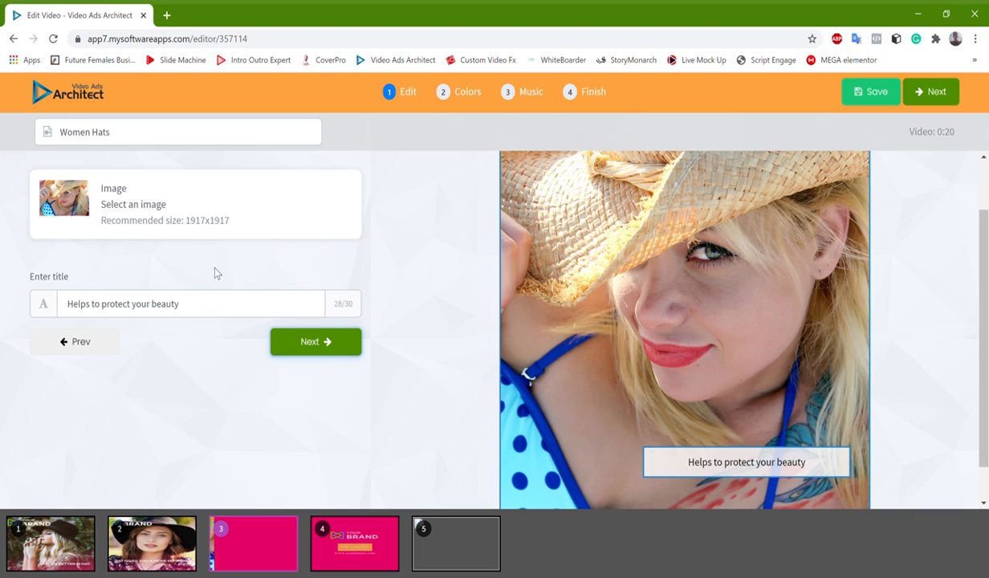
left_click(323, 345)
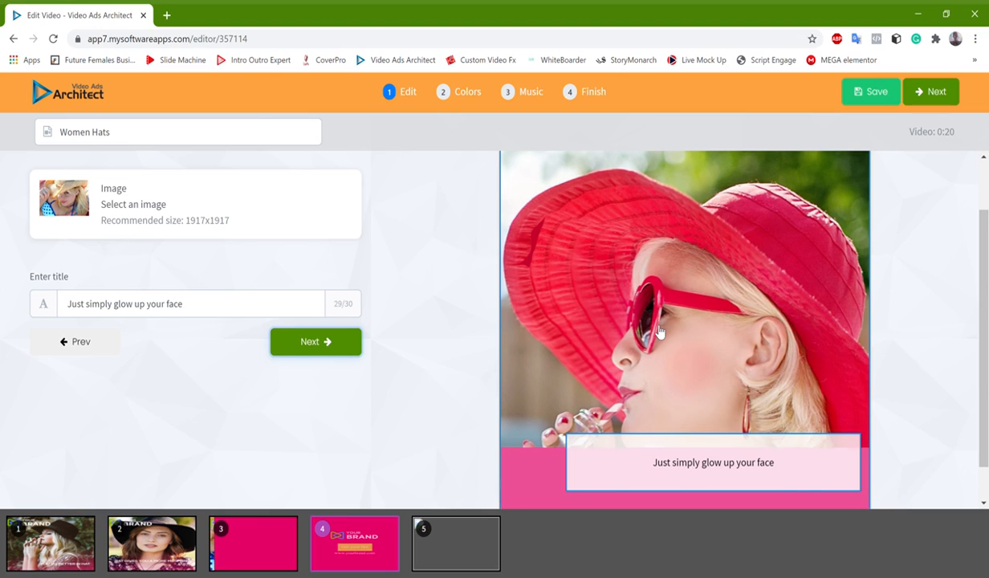
Review the images and titles of Scenes 4 and 5, keep them, and continue to the Colors stage
scroll(660, 331, "down", 1)
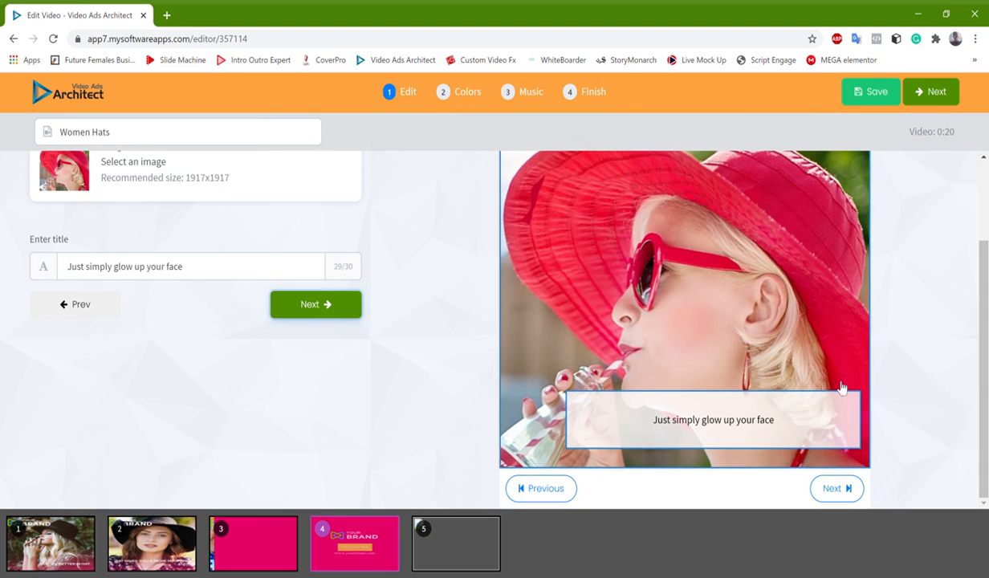
scroll(711, 368, "up", 2)
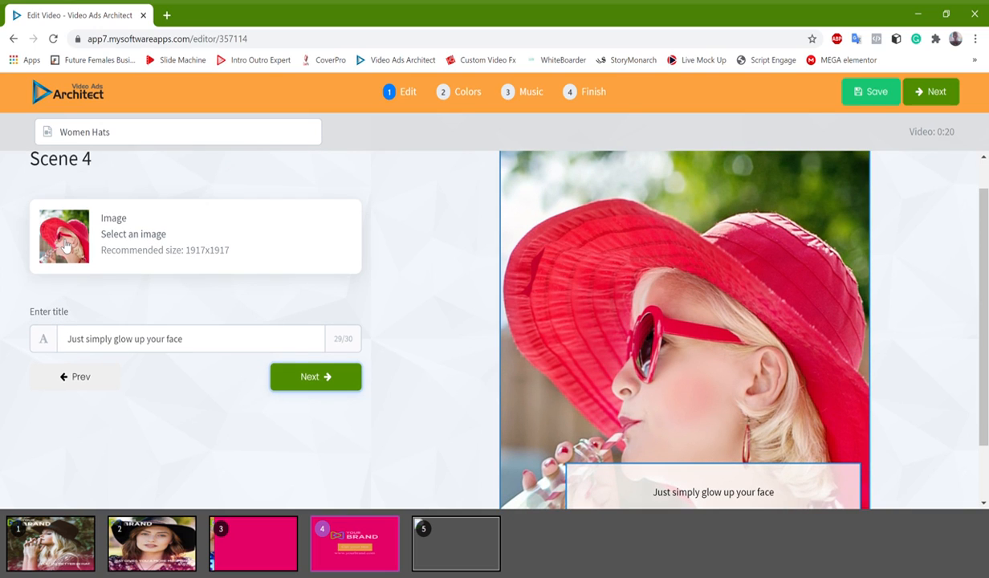
scroll(69, 247, "down", 2)
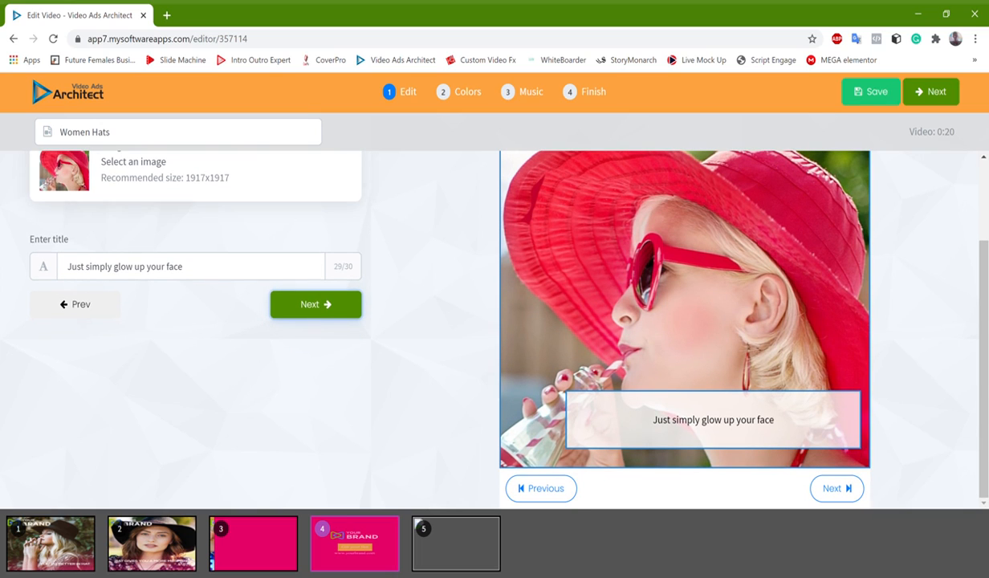
scroll(65, 178, "up", 2)
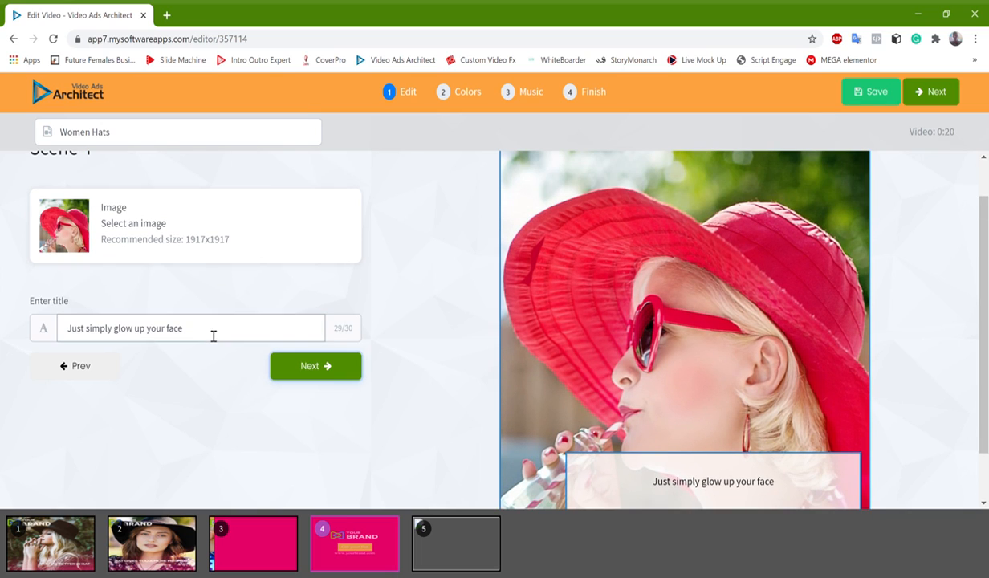
left_click(297, 368)
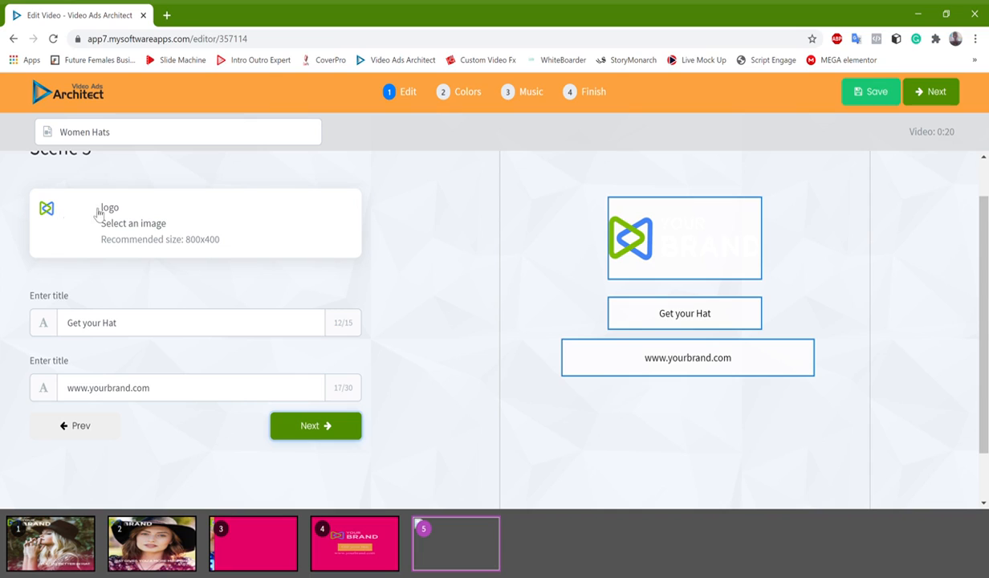
left_click(186, 325)
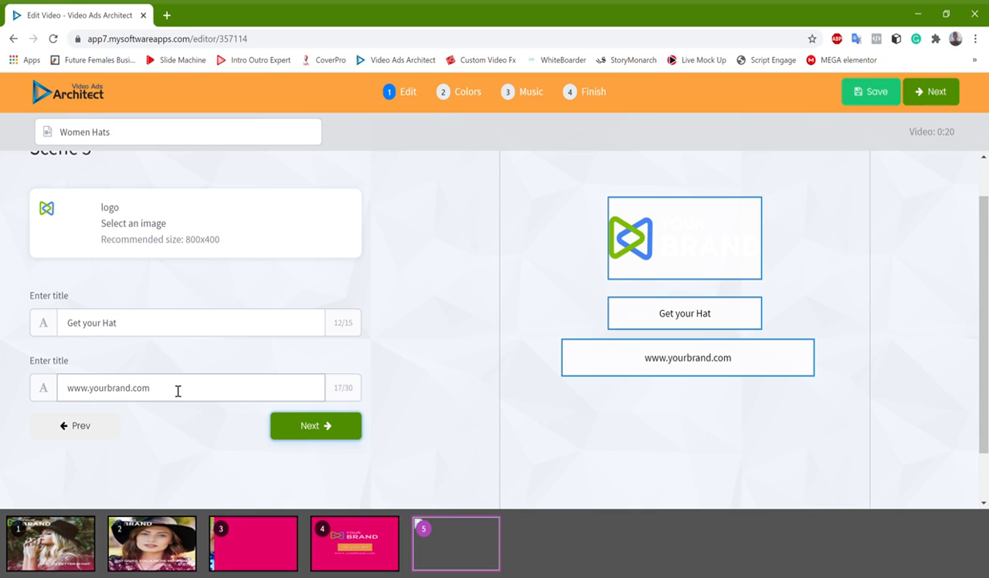
left_click(307, 428)
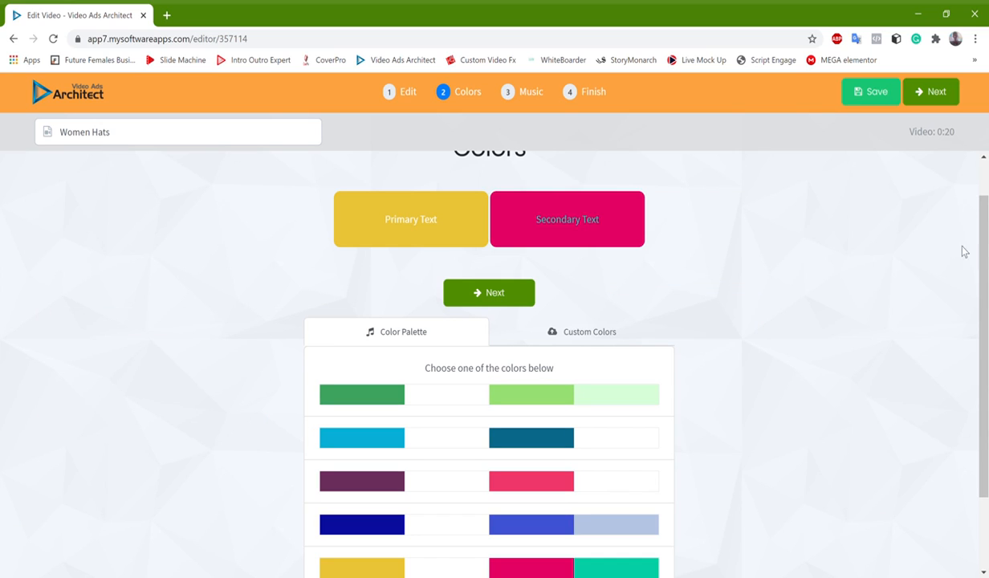
Apply the light blue and dark teal color palette to the video and continue to the Music stage
left_click_drag(986, 249, 986, 328)
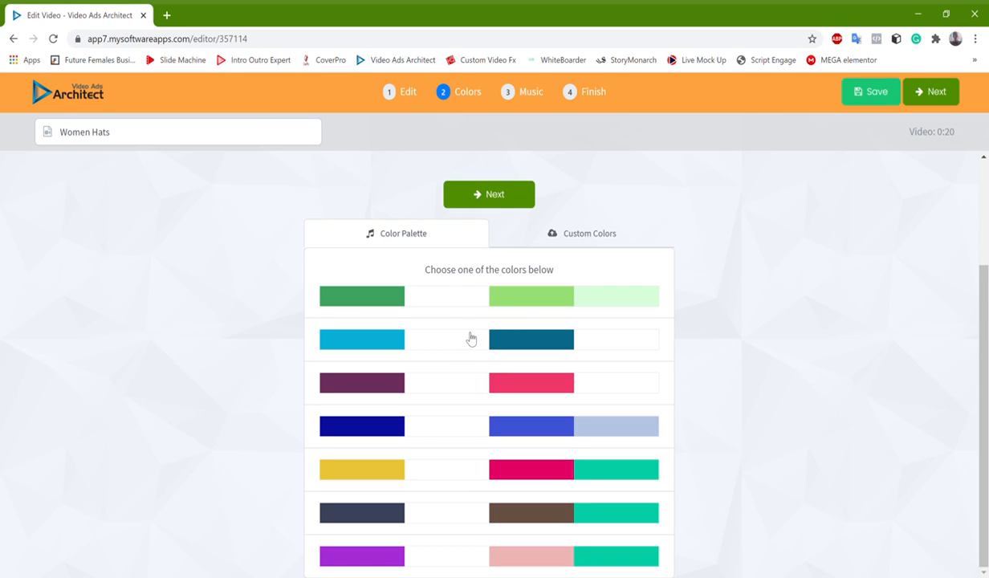
left_click(647, 356)
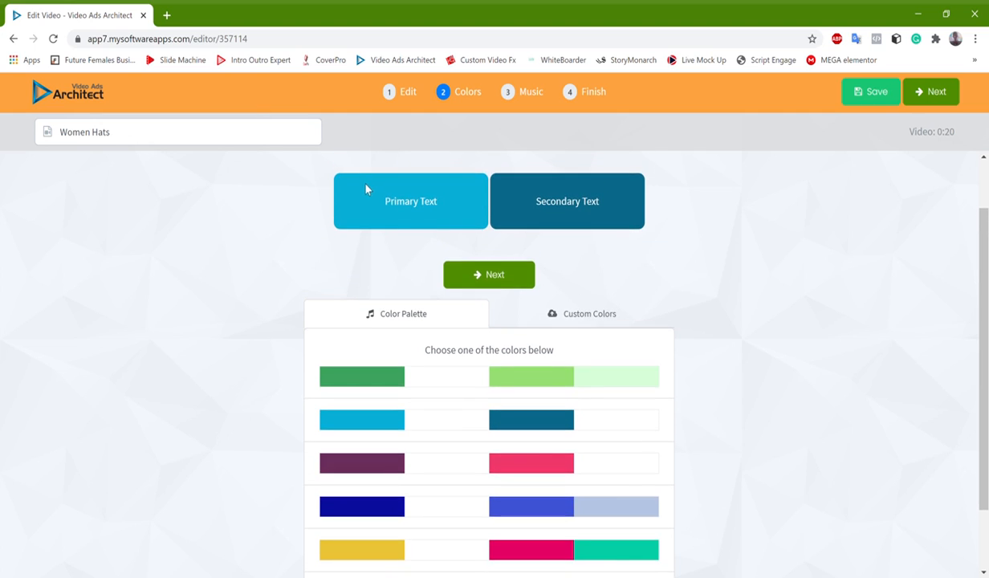
left_click(492, 278)
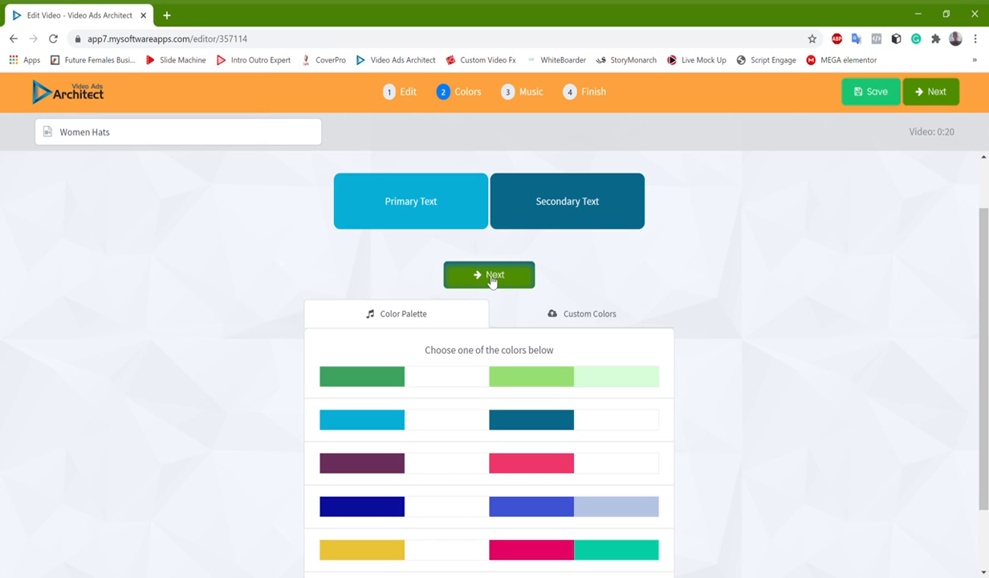
left_click(492, 278)
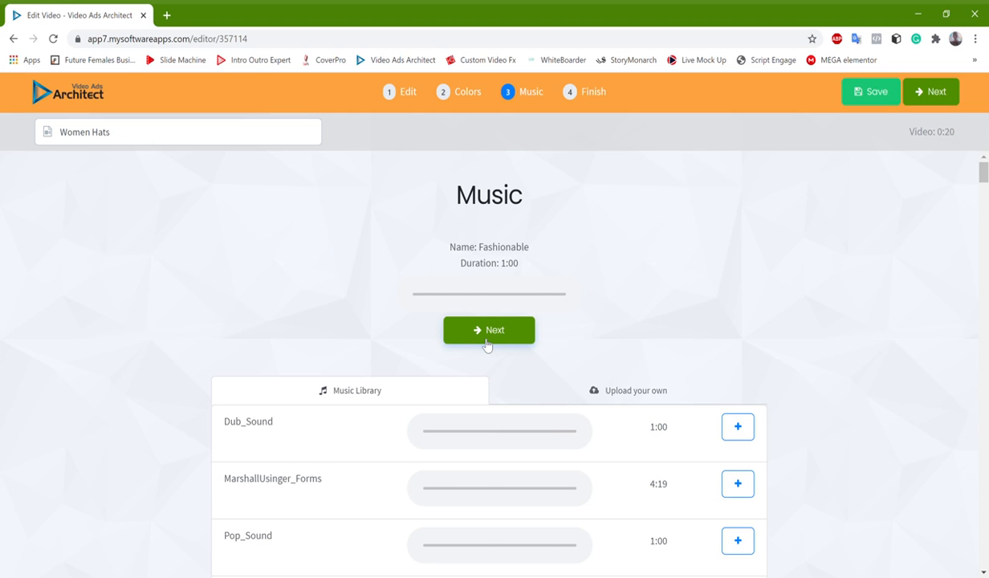
Browse the music library tracks and show the section for uploading your own audio
scroll(489, 345, "down", 1)
scroll(488, 345, "down", 1)
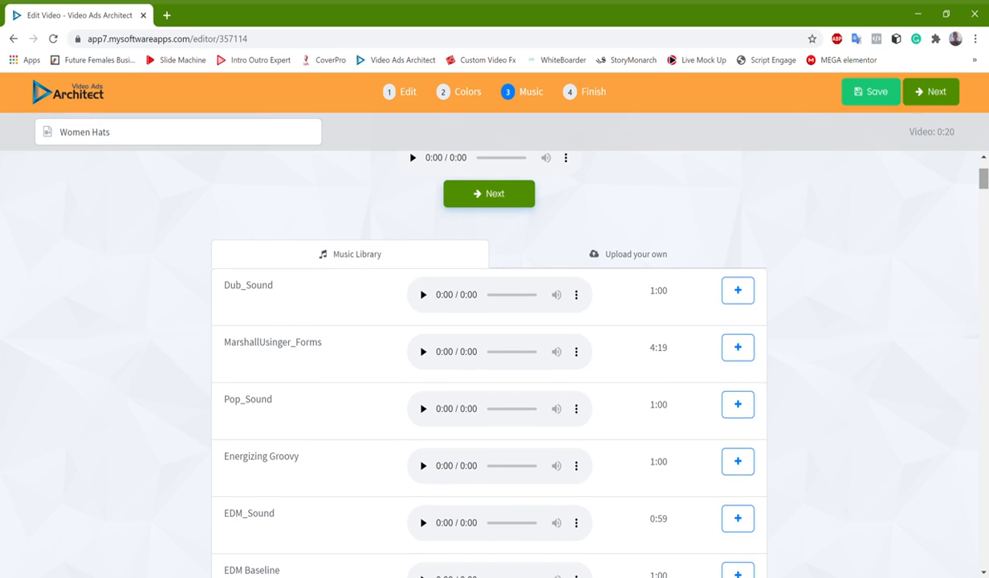
left_click_drag(986, 181, 986, 178)
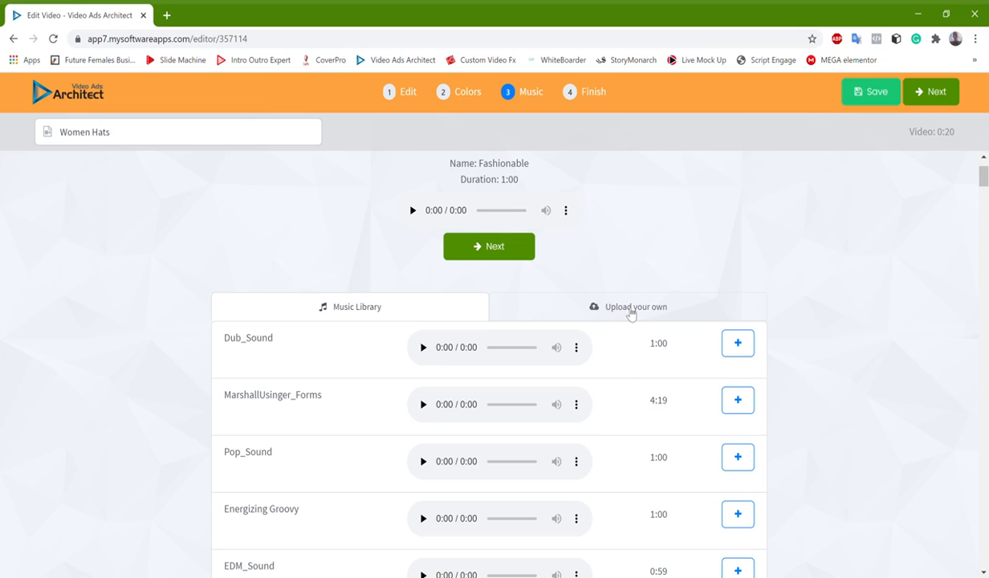
left_click(630, 313)
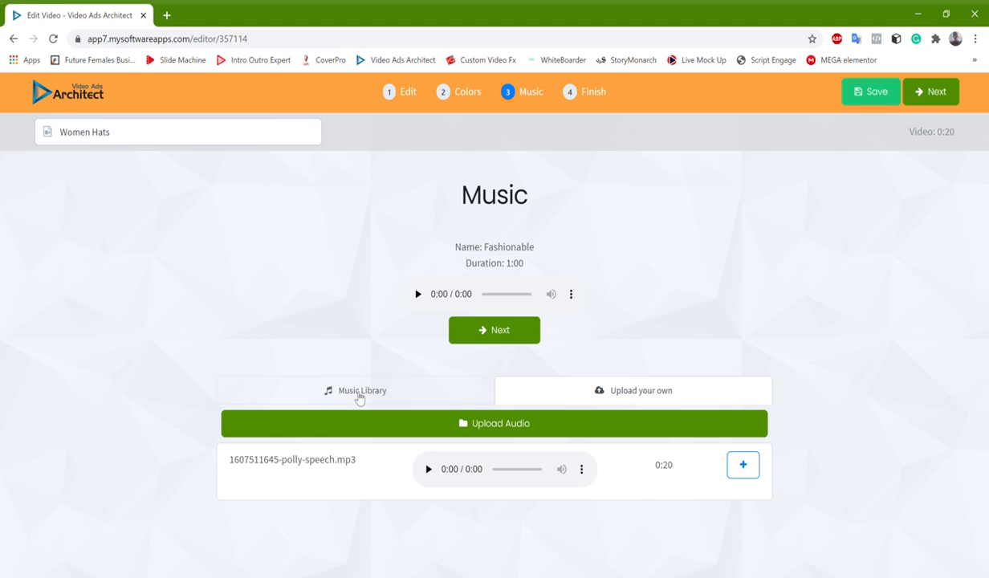
Browse the music library and set Dub_Sound as the video's background track
left_click(359, 394)
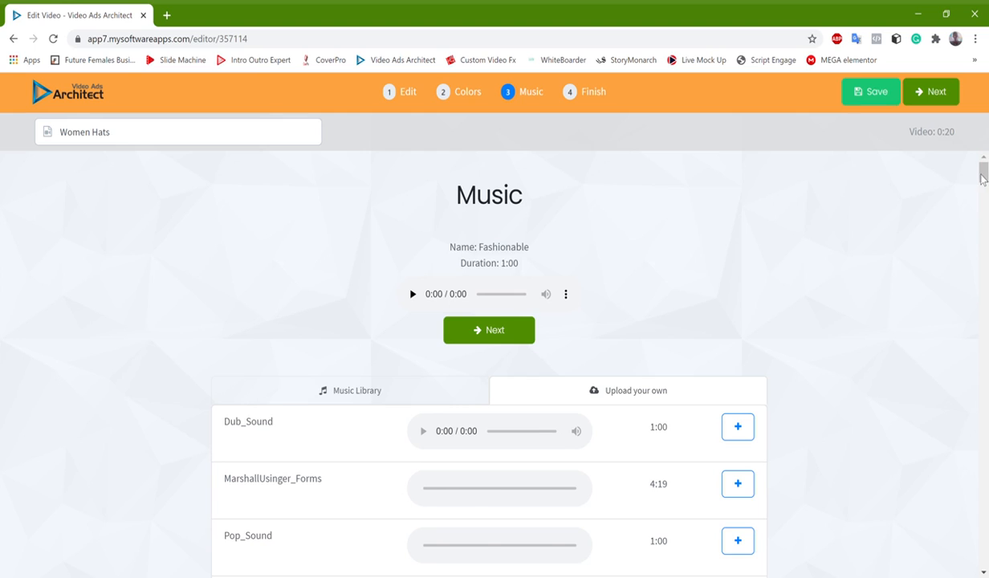
left_click_drag(981, 178, 979, 207)
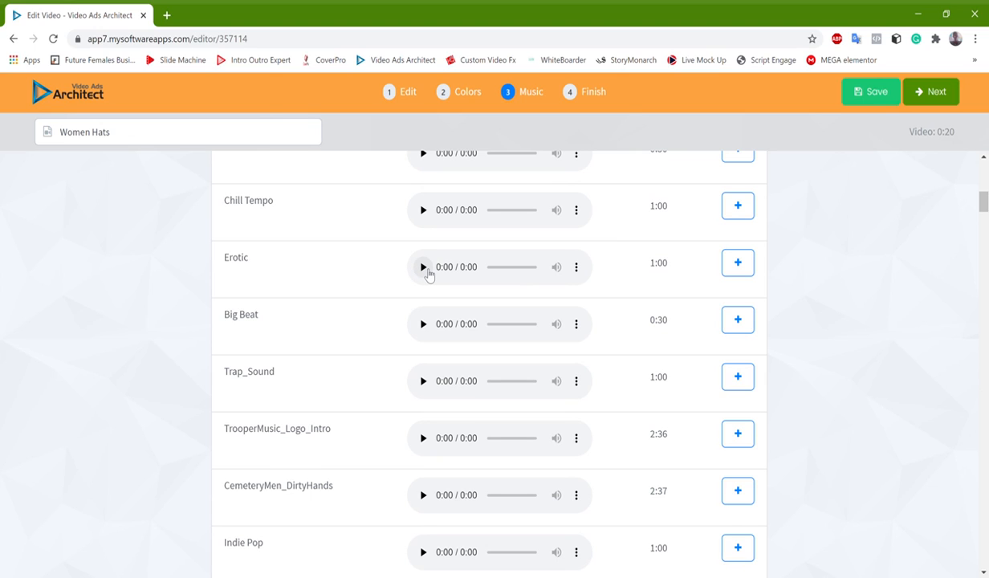
scroll(428, 275, "up", 3)
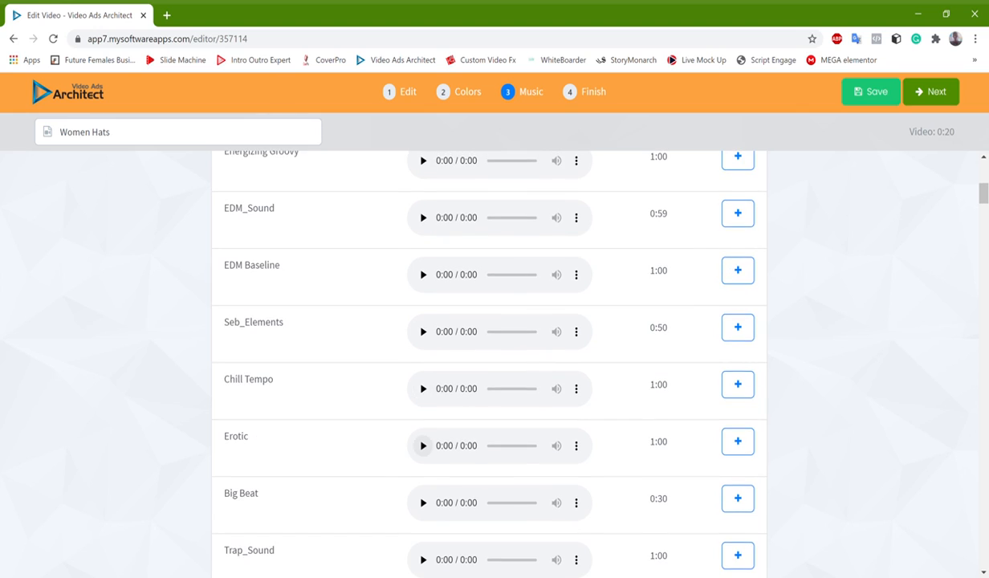
scroll(424, 471, "up", 5)
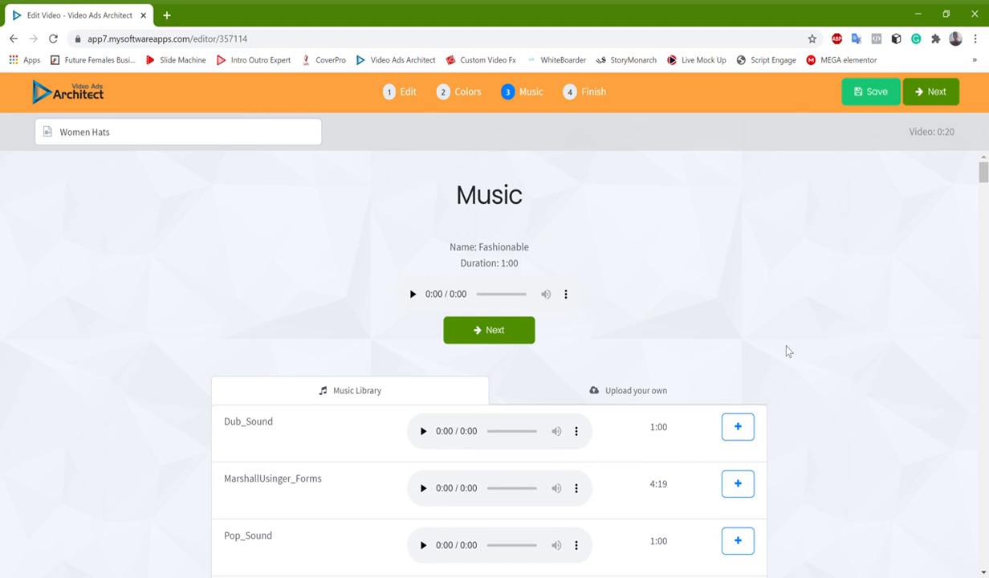
left_click(737, 430)
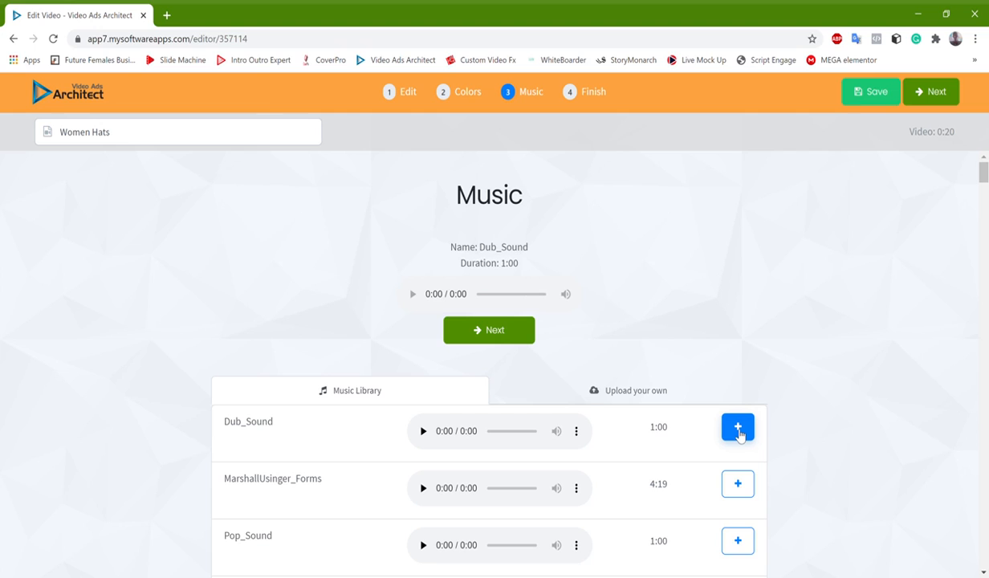
Show the download option of the Dub_Sound track in the music library
scroll(562, 378, "down", 1)
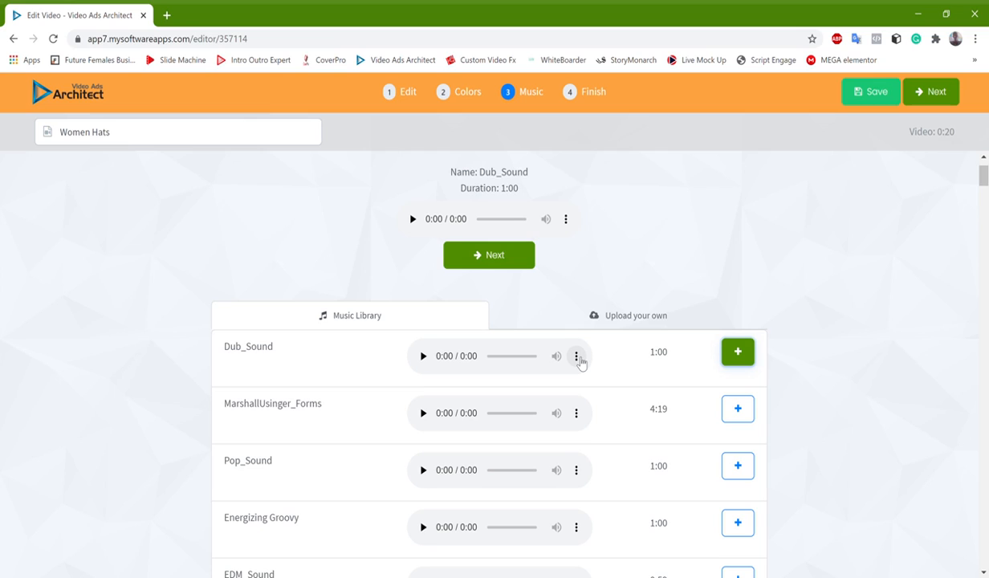
left_click(576, 356)
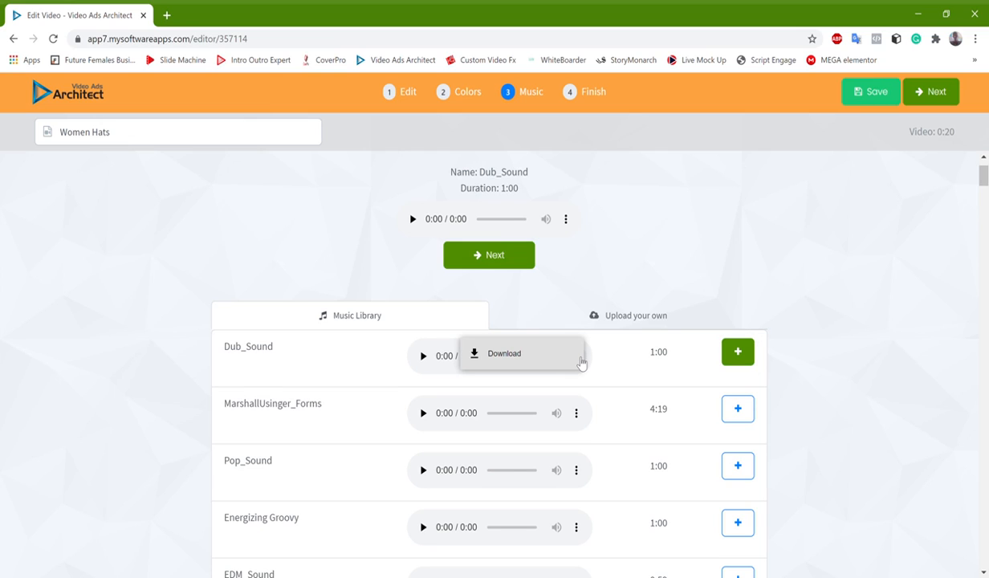
scroll(702, 216, "up", 2)
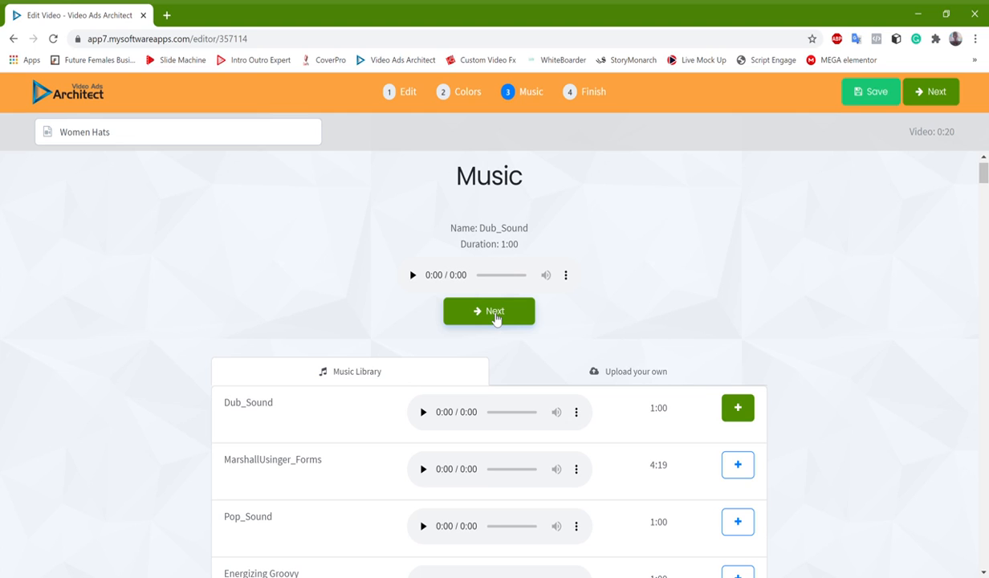
Continue to the Finish stage and start rendering the Women Hats video
left_click(495, 319)
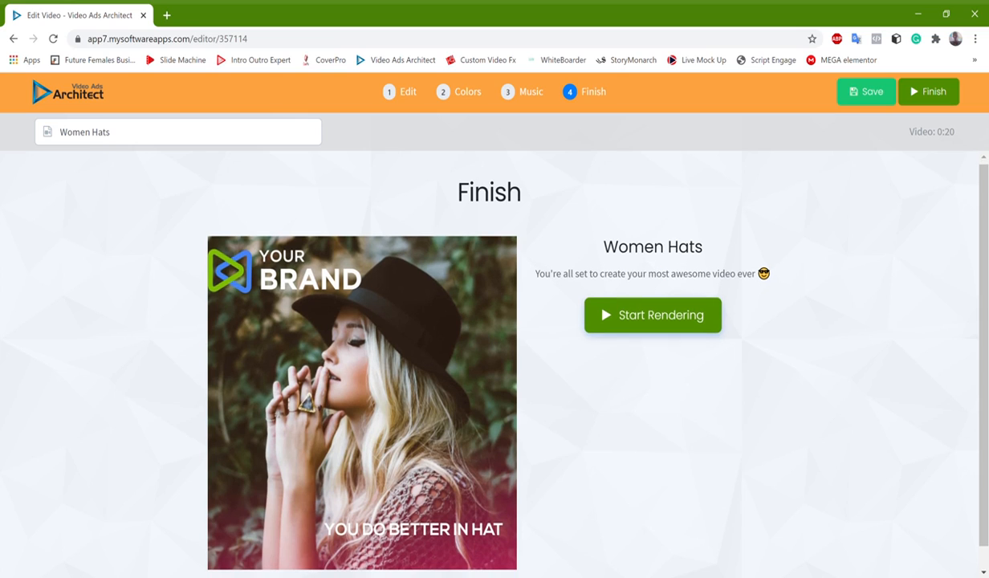
scroll(696, 314, "down", 1)
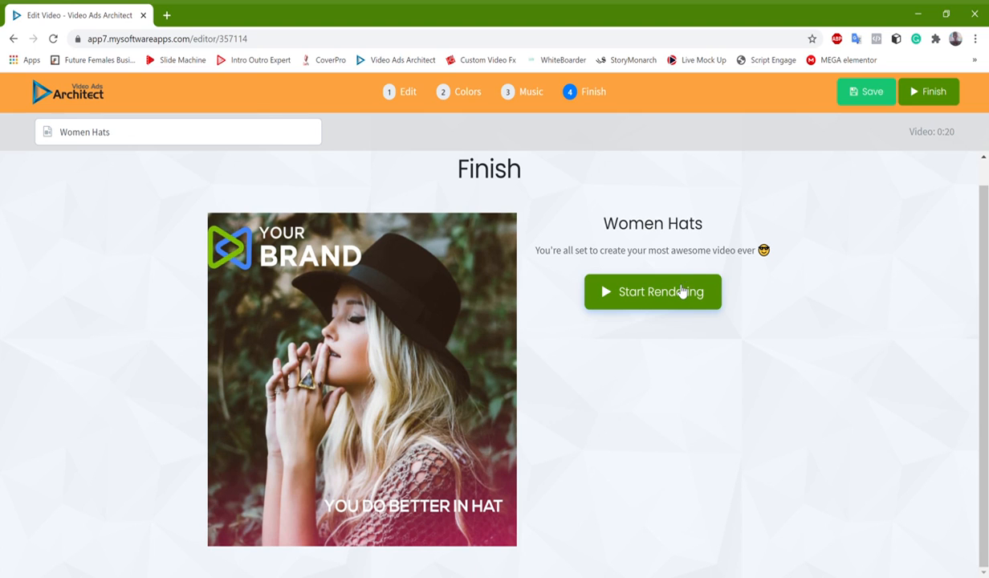
left_click(676, 292)
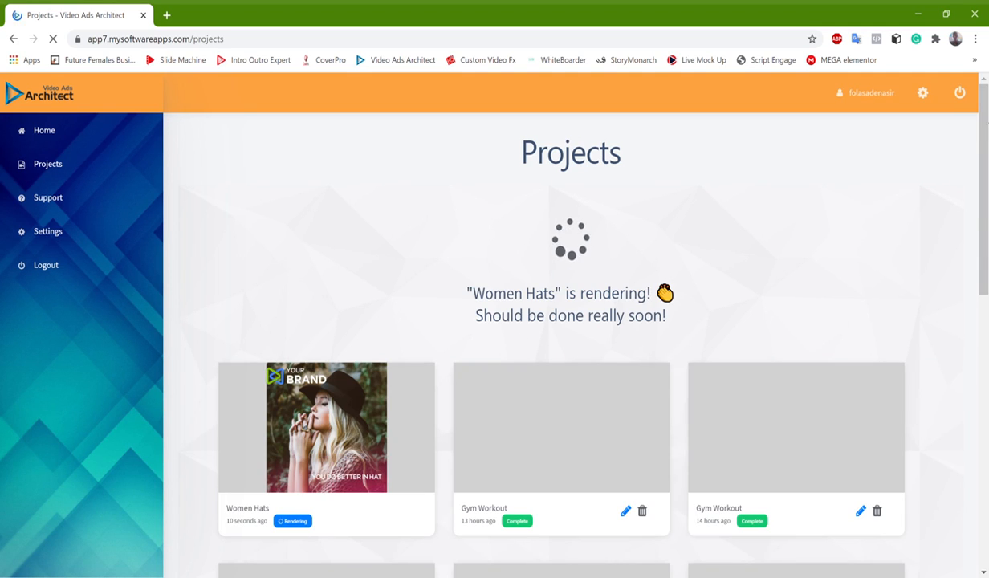
Preview the completed Gym Workout project captioned "Highly Effective and Proven Method" and return to the projects list
scroll(534, 333, "down", 2)
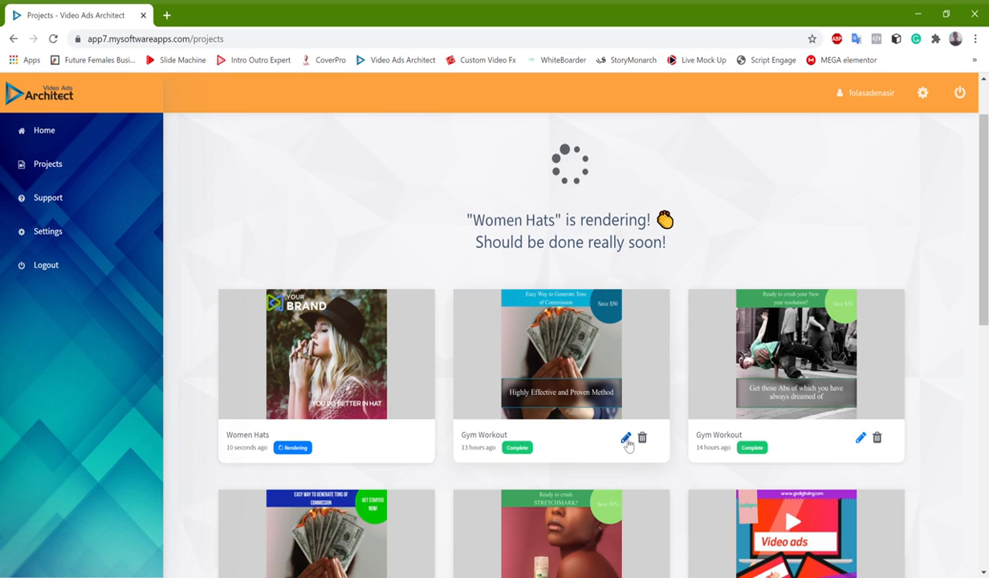
left_click(598, 394)
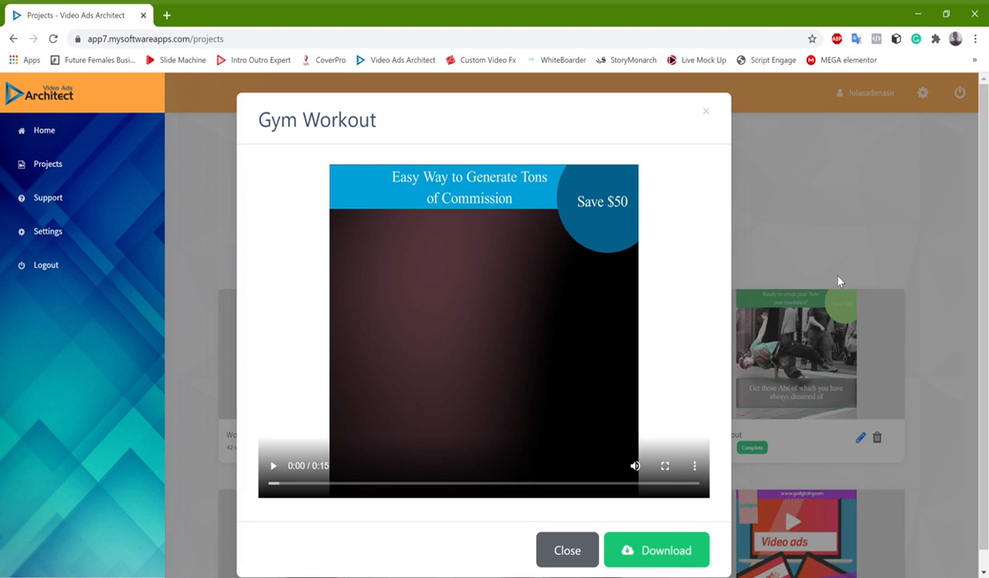
left_click(487, 370)
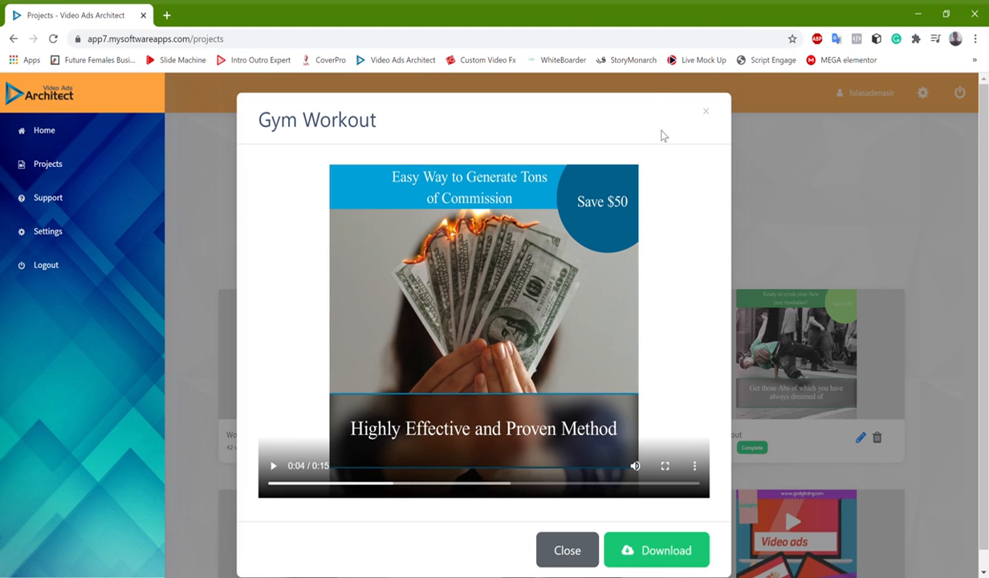
left_click(707, 113)
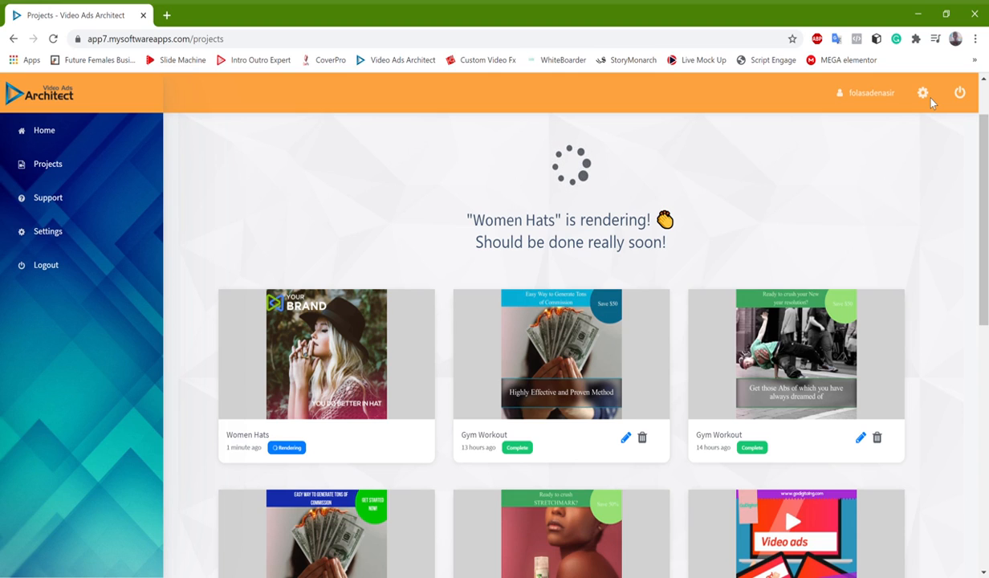
scroll(931, 99, "down", 1)
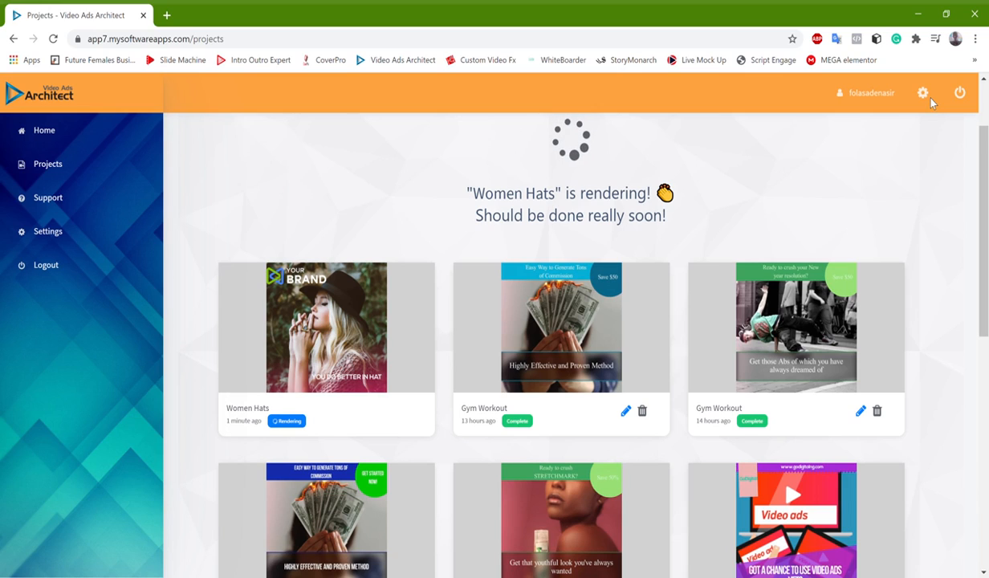